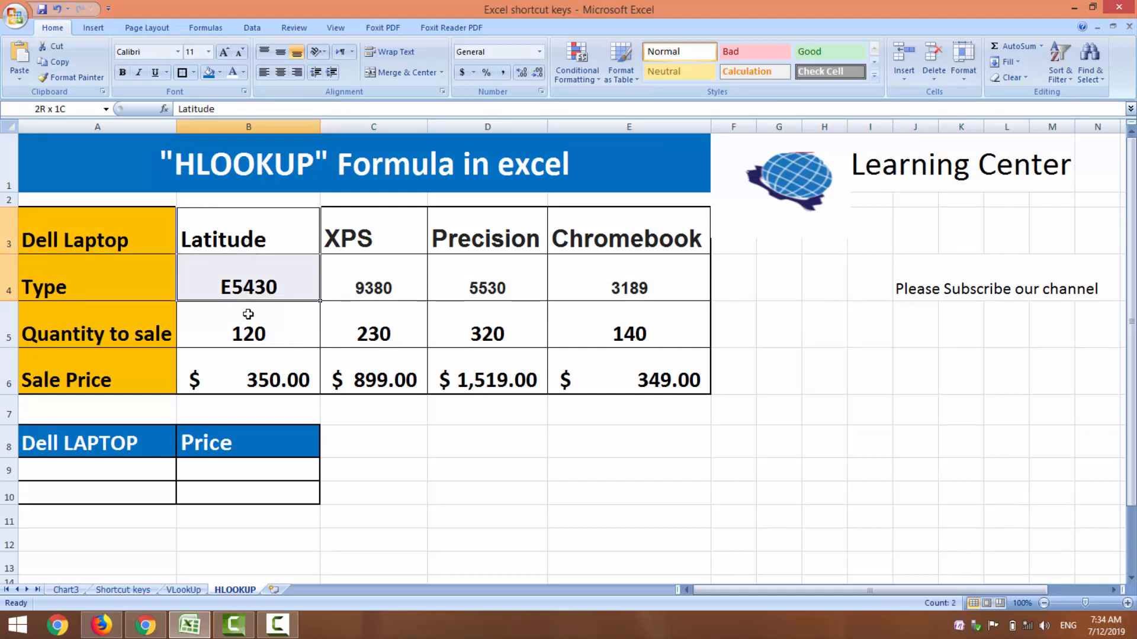
left_click(497, 468)
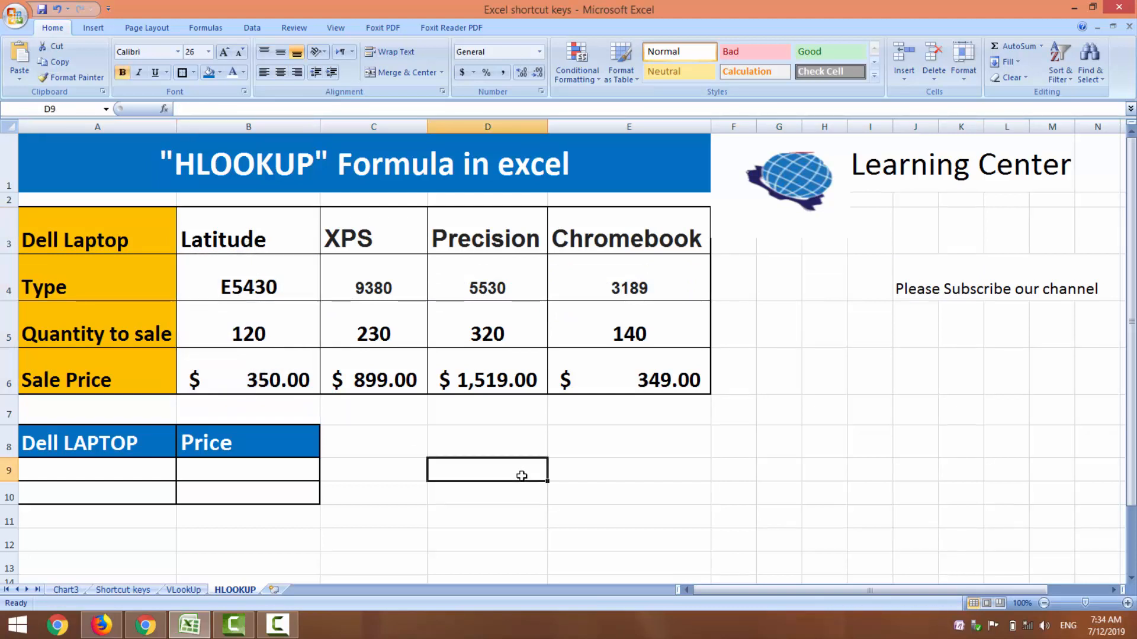
left_click(10, 272)
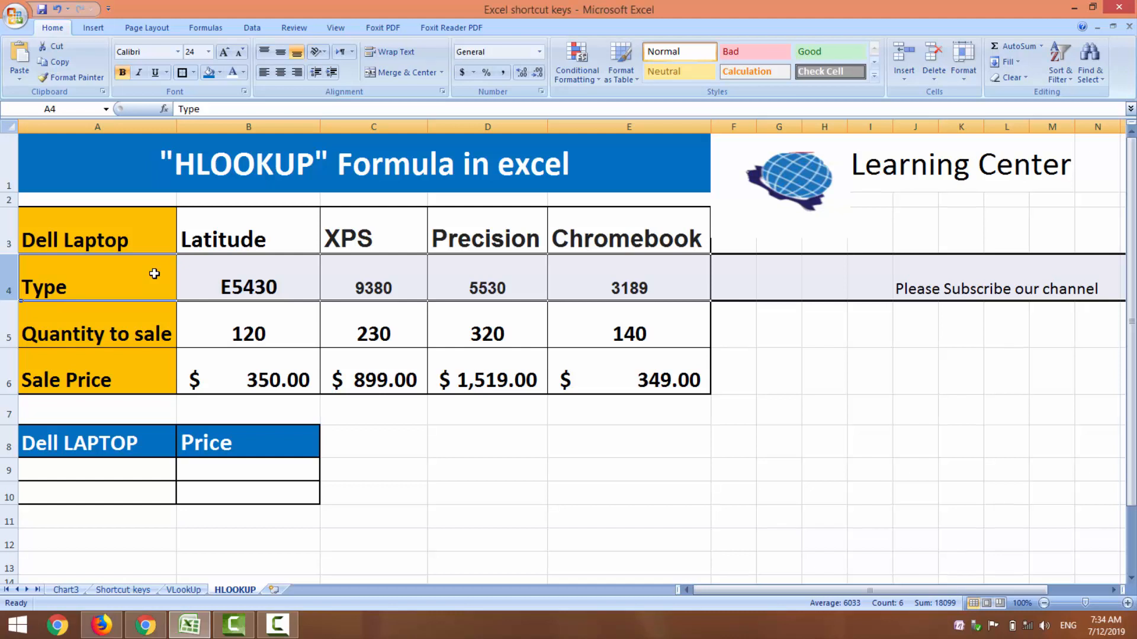
left_click(241, 127)
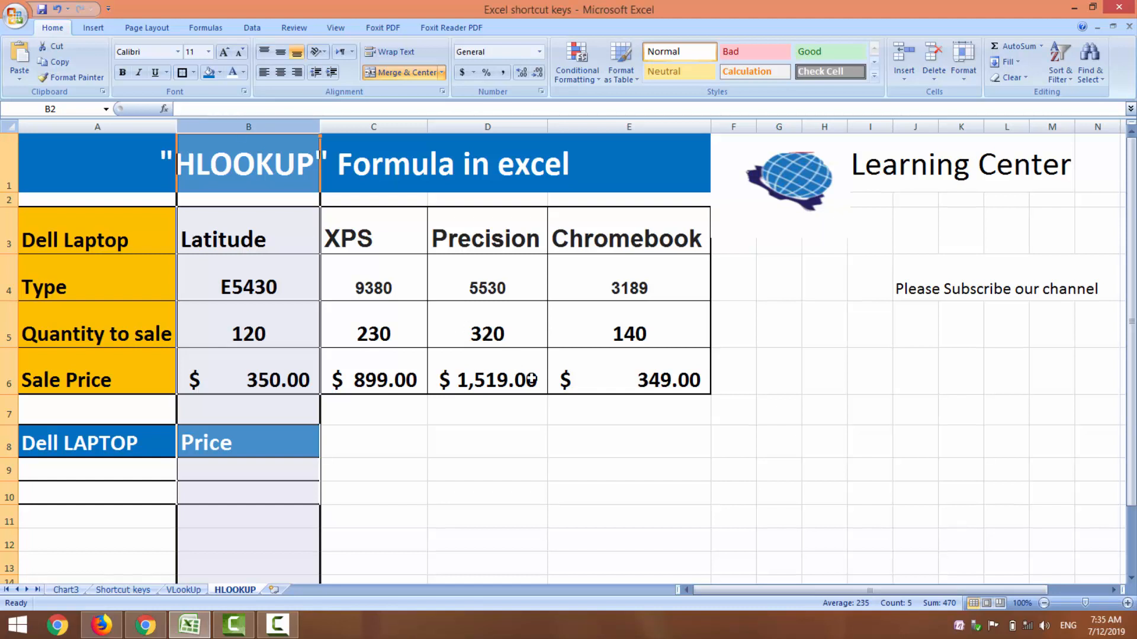
left_click(569, 412)
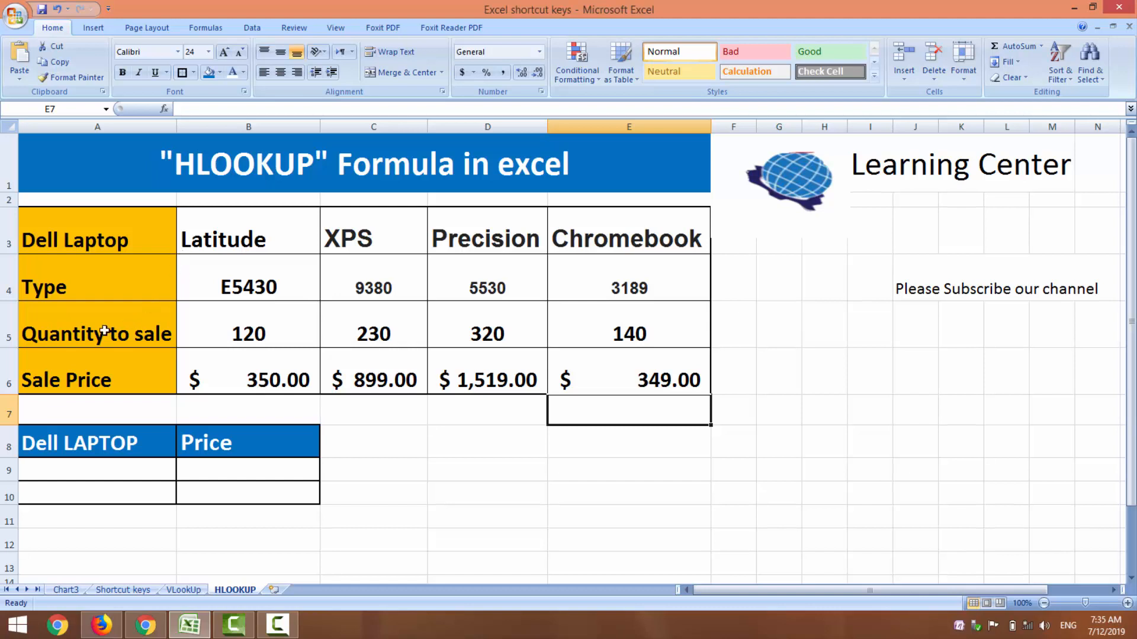
left_click(9, 323)
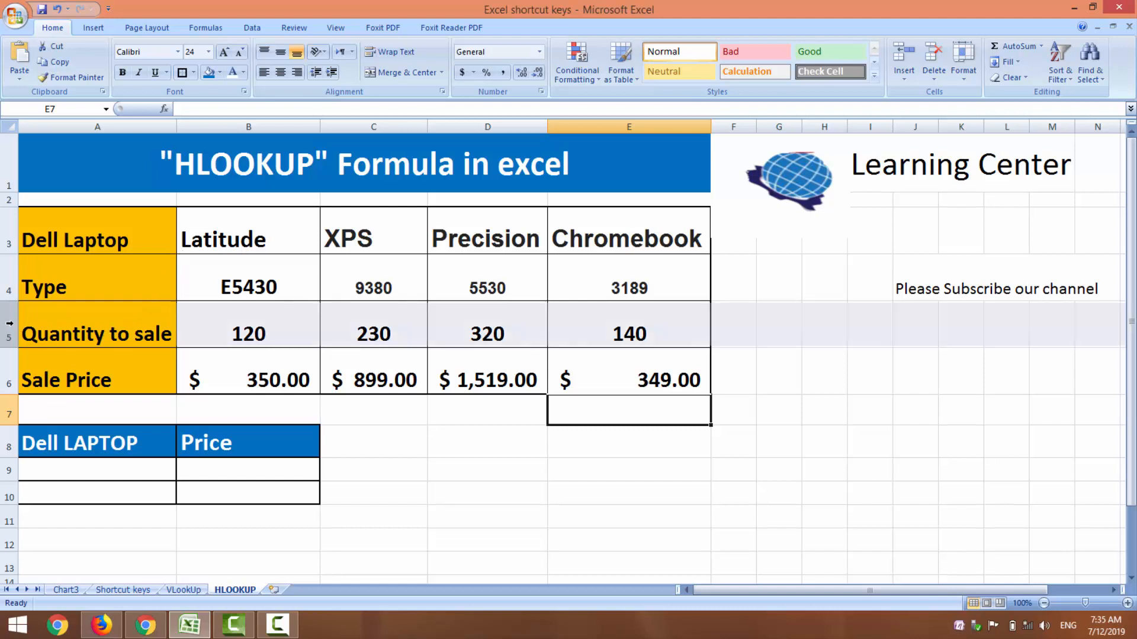
left_click(261, 492)
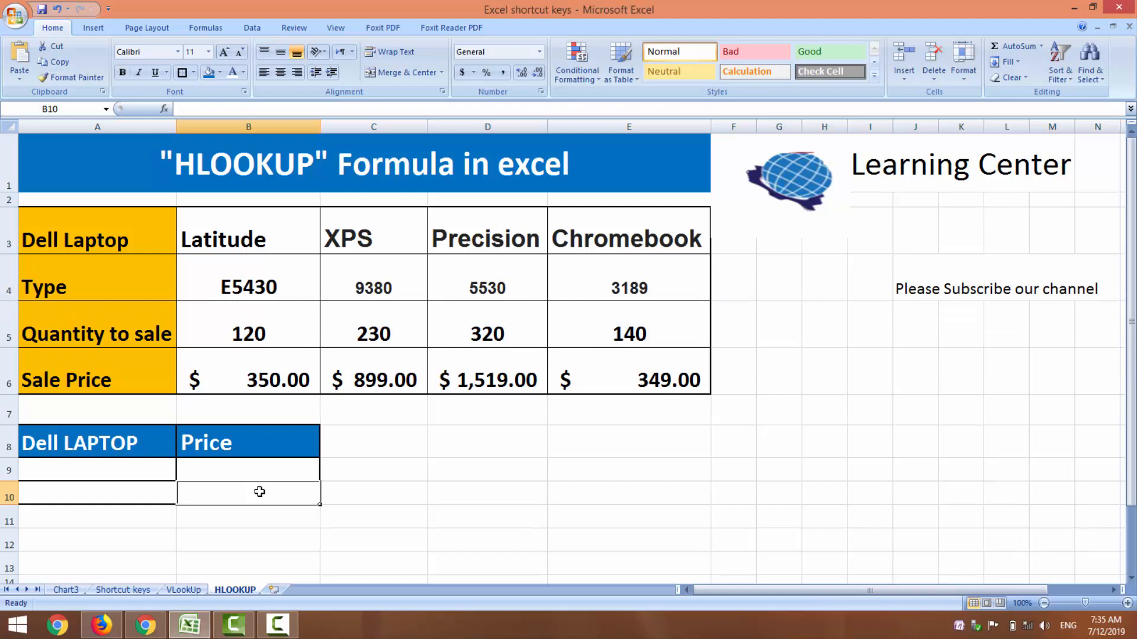
type("=")
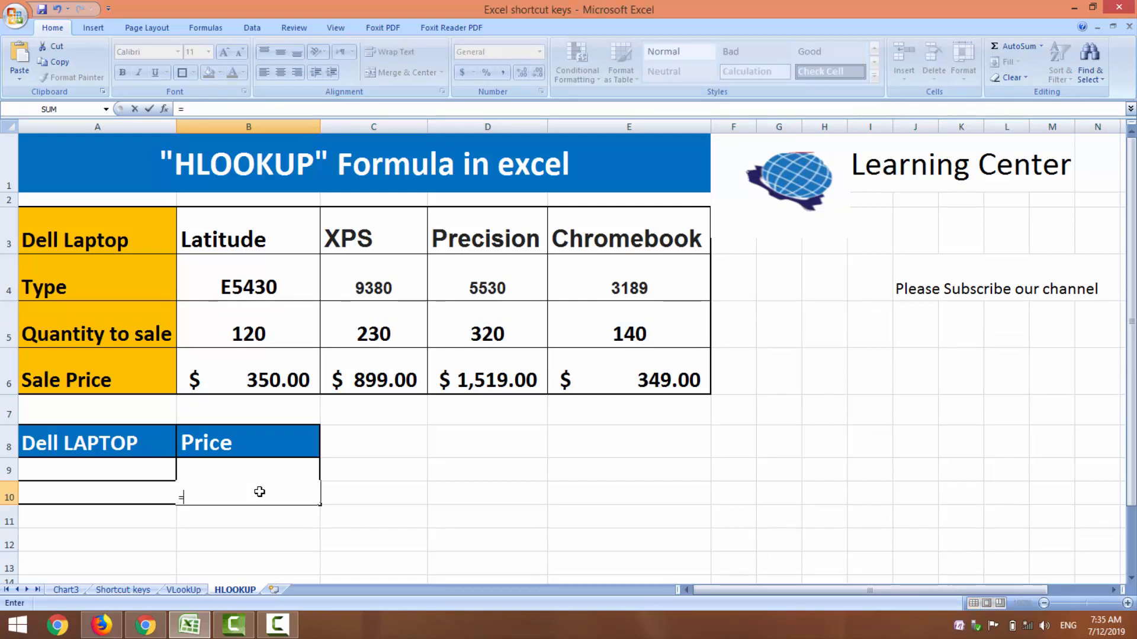
key("BackSpace")
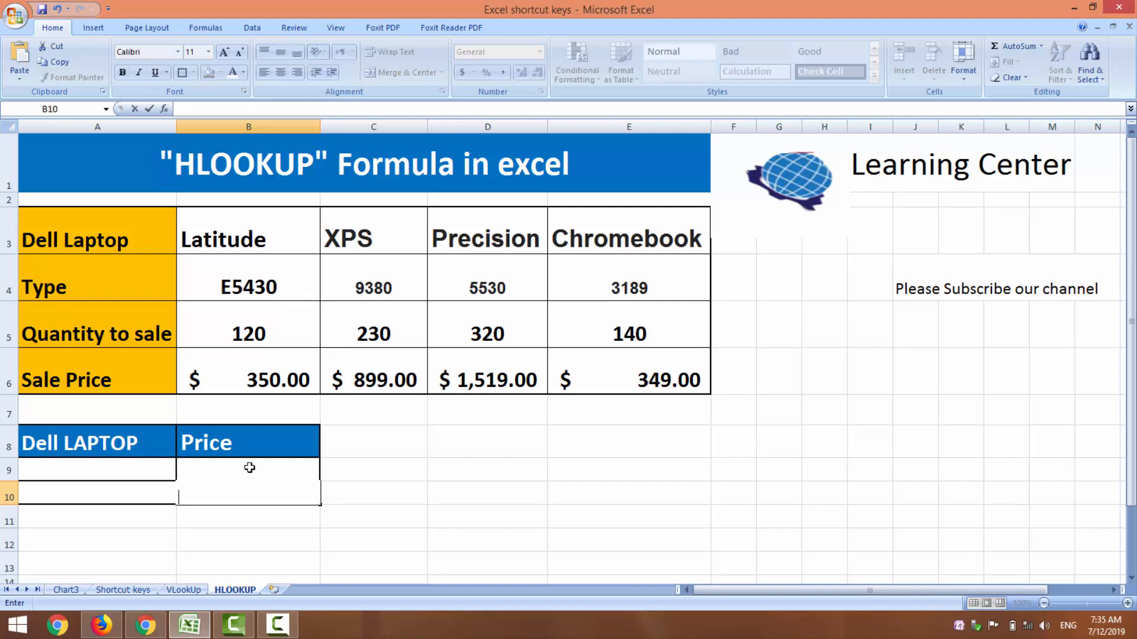
Step: Enter the formula =HLOOKUP(A9,A3:E6,4,0) in cell B9 under Price to look up the laptop's sale price
left_click(249, 467)
type("=")
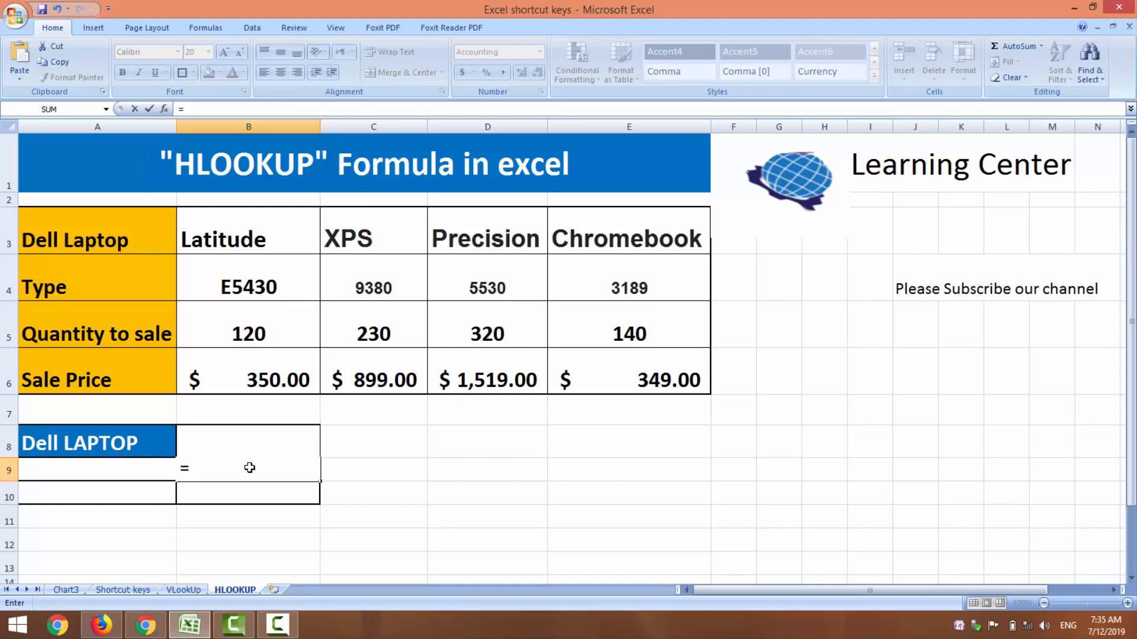
type("HLOO")
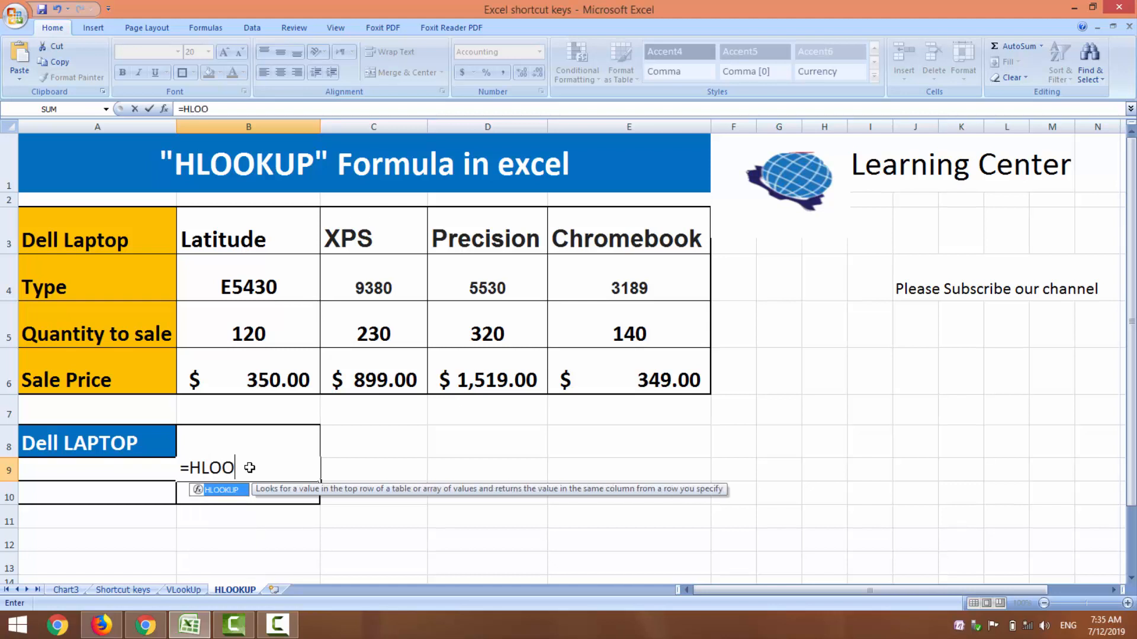
type("KUP(")
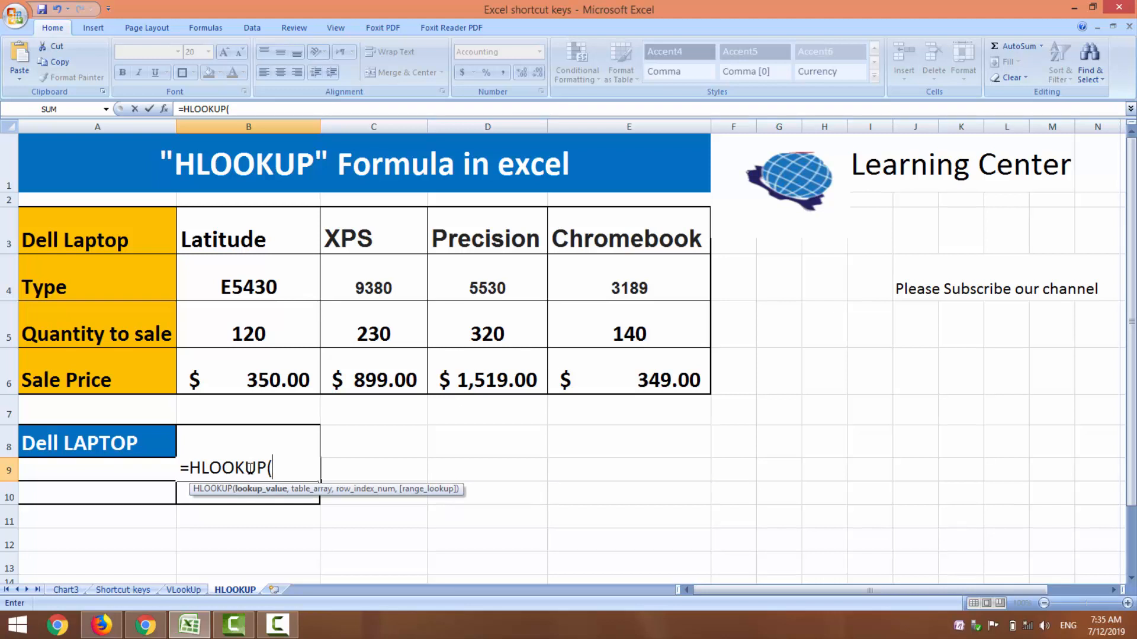
left_click(116, 472)
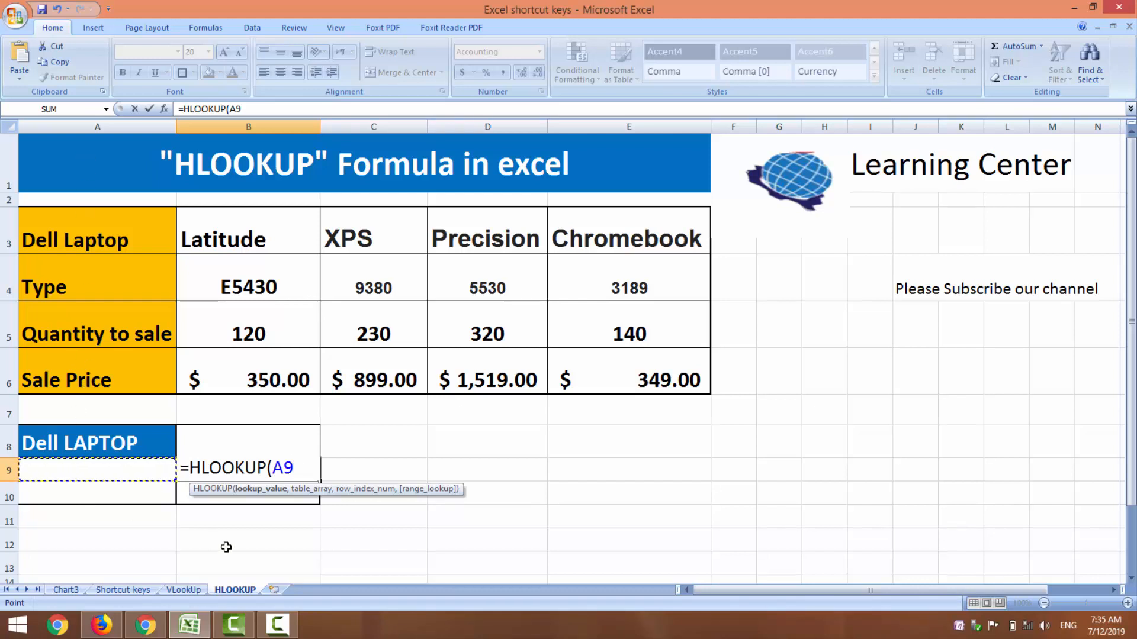
type(",")
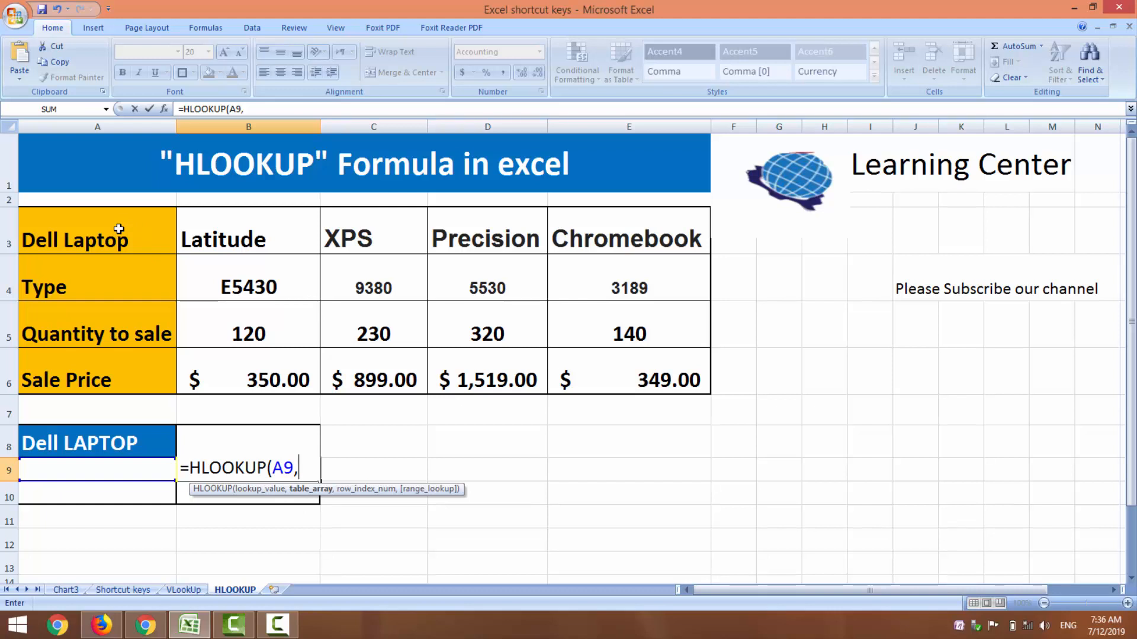
left_click_drag(118, 229, 615, 377)
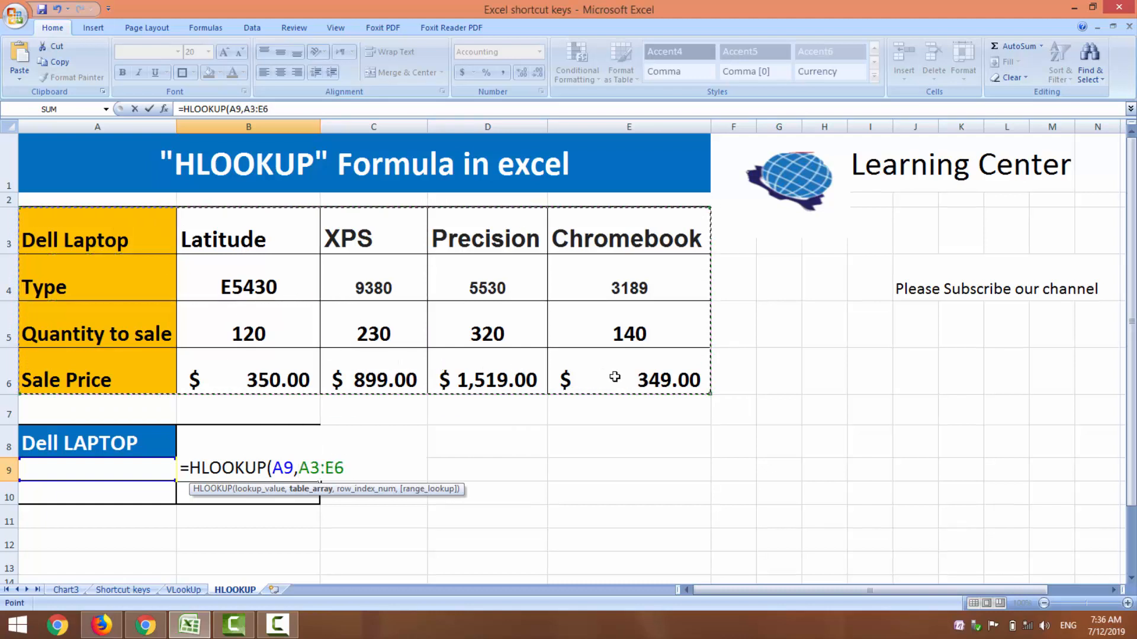
type(",")
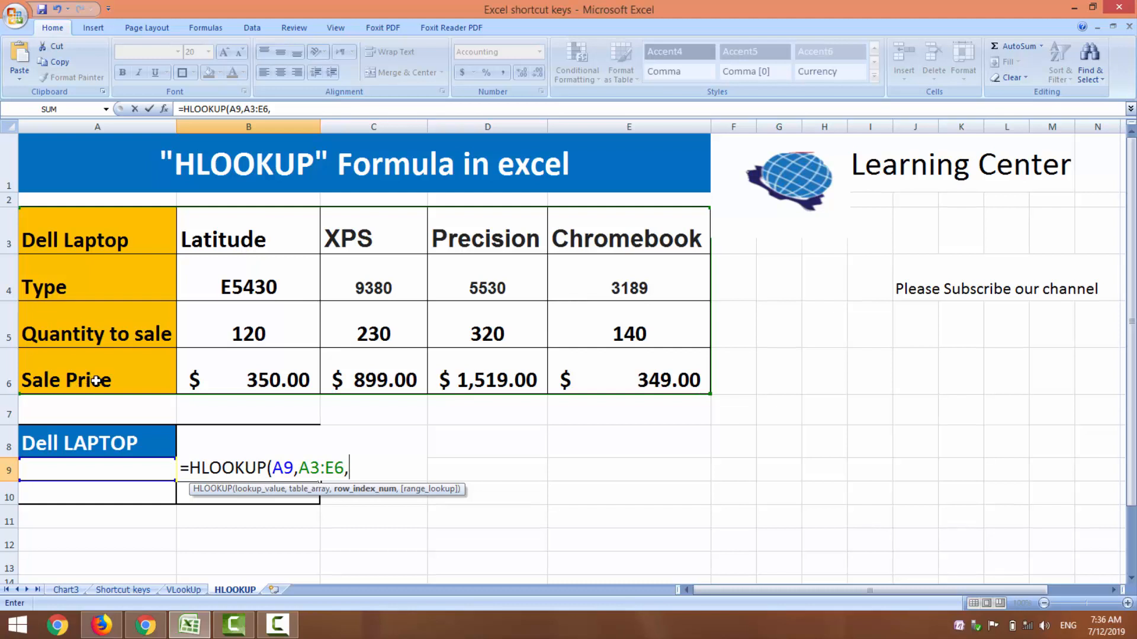
type("4,")
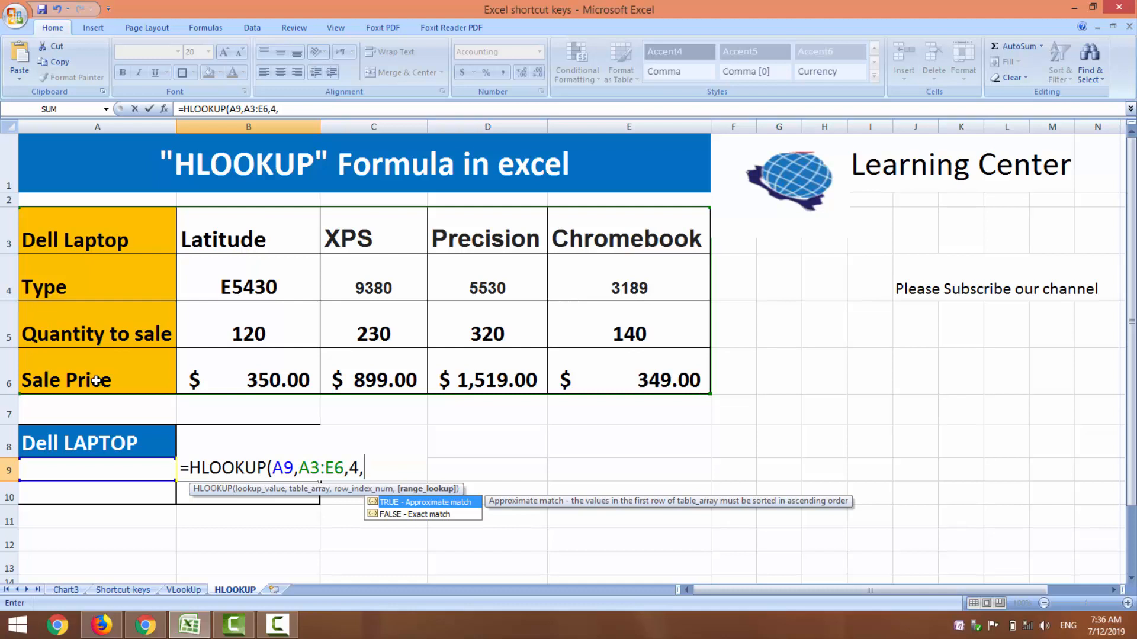
type("0)")
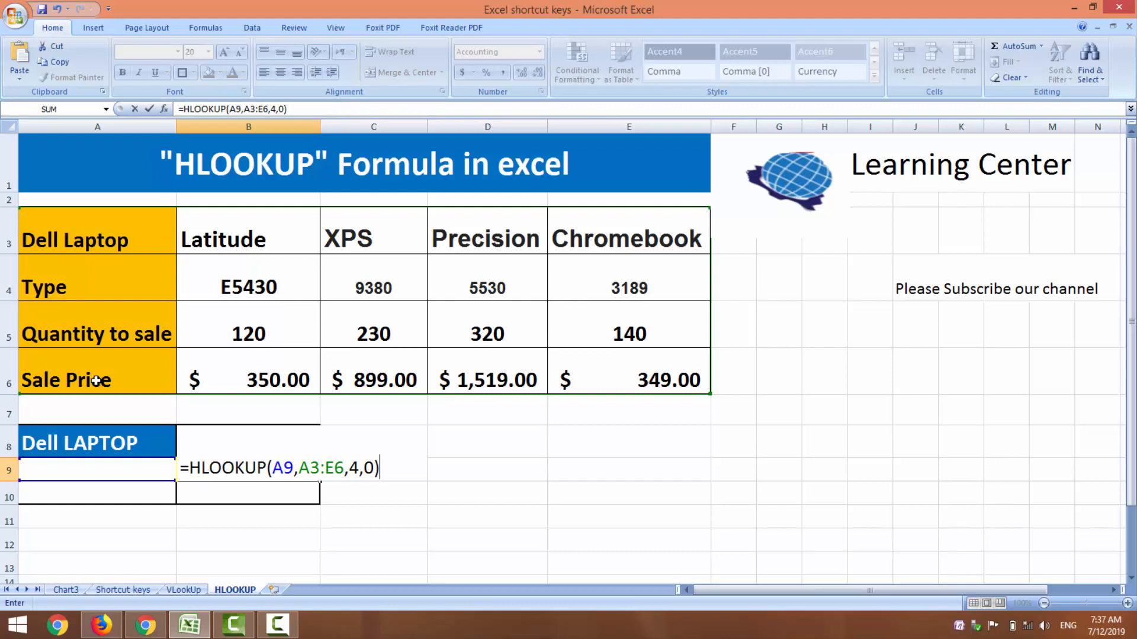
key("Return")
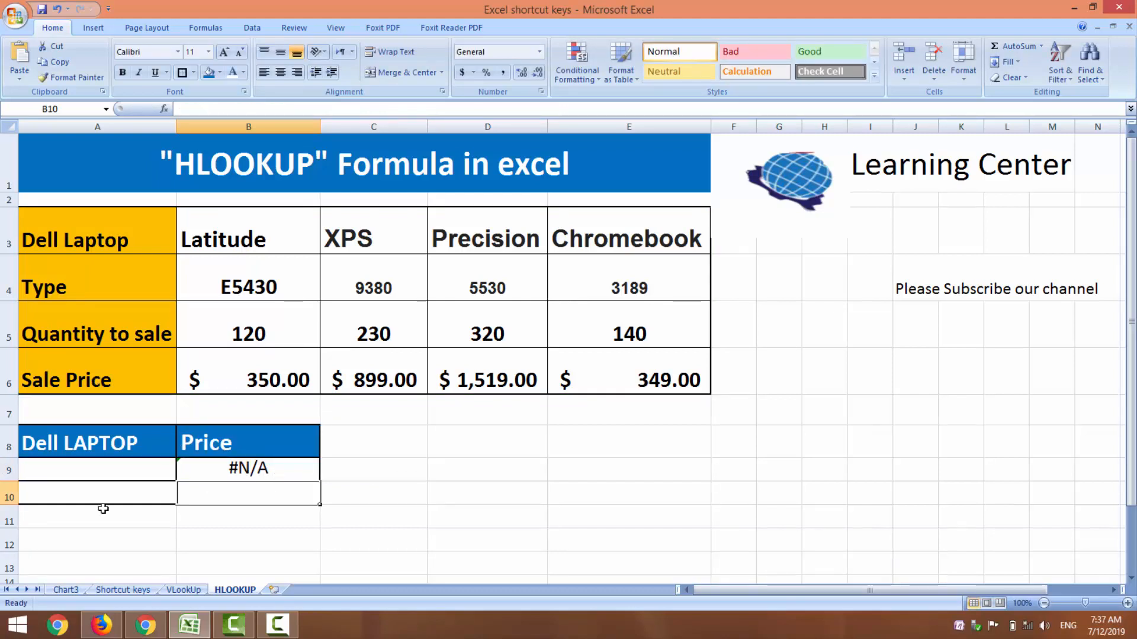
Step: Enter "chrombook" as the lookup laptop name in cell A9
left_click(88, 472)
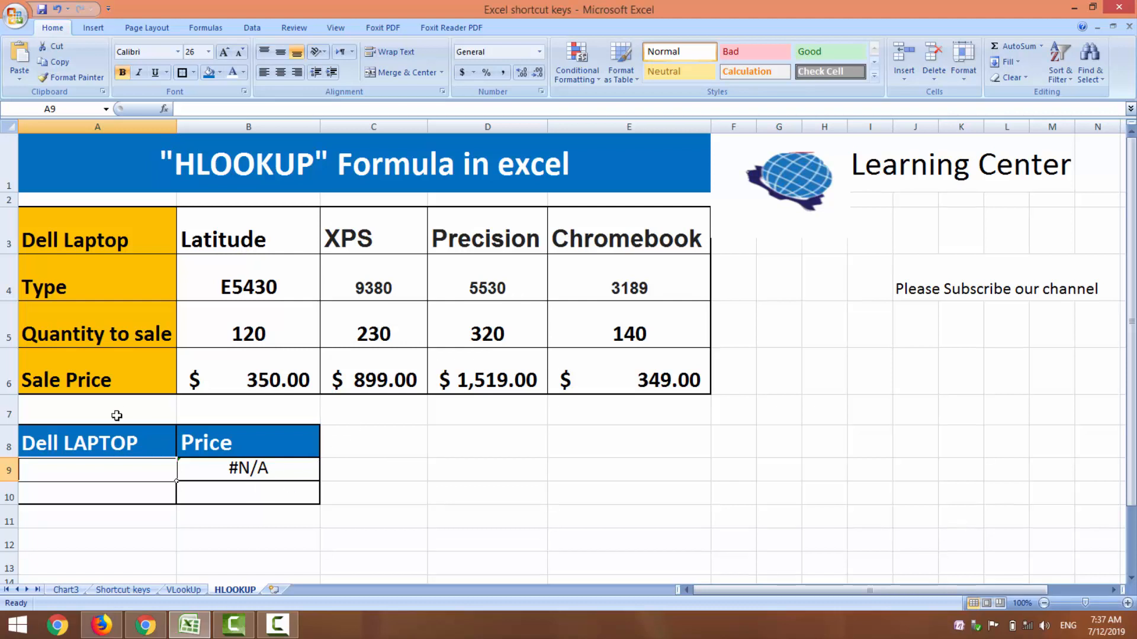
type("ch")
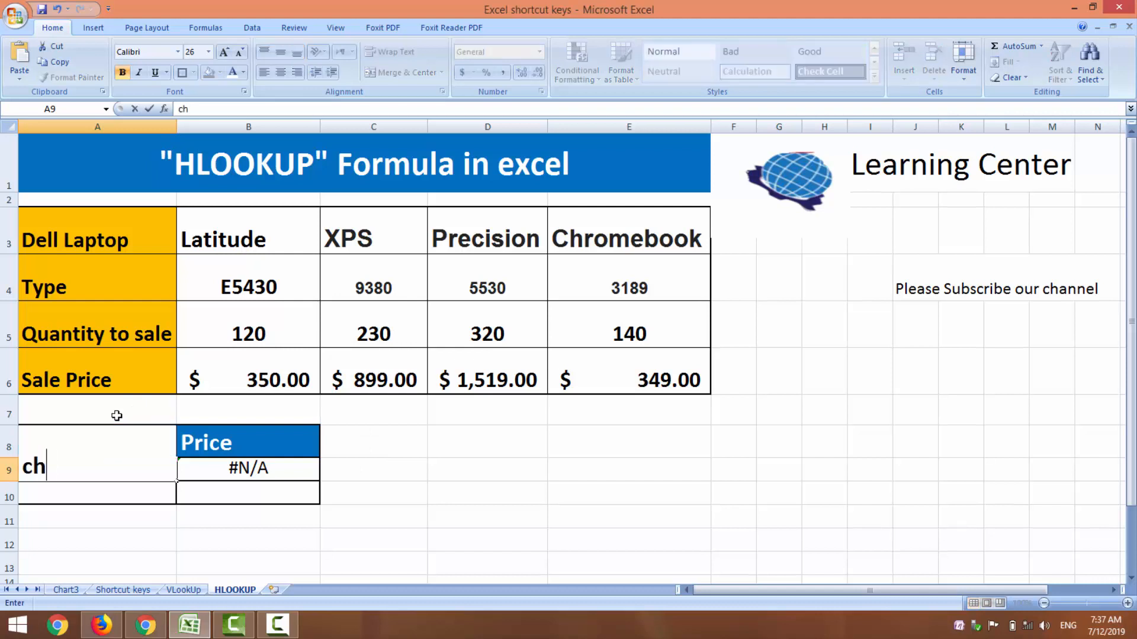
type("rombook")
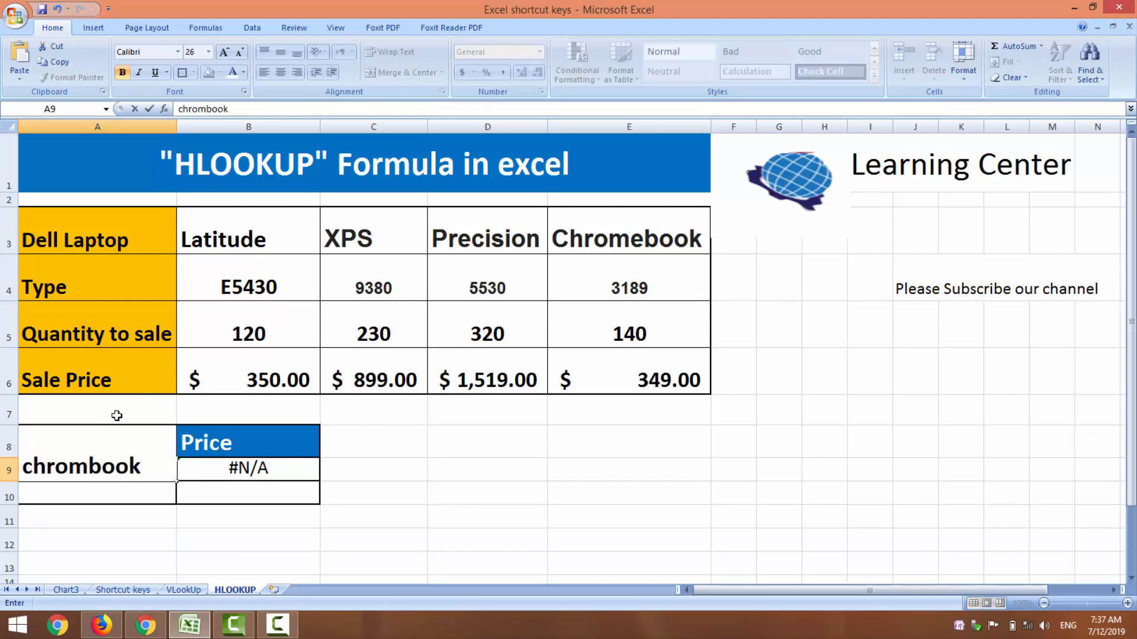
key("Tab")
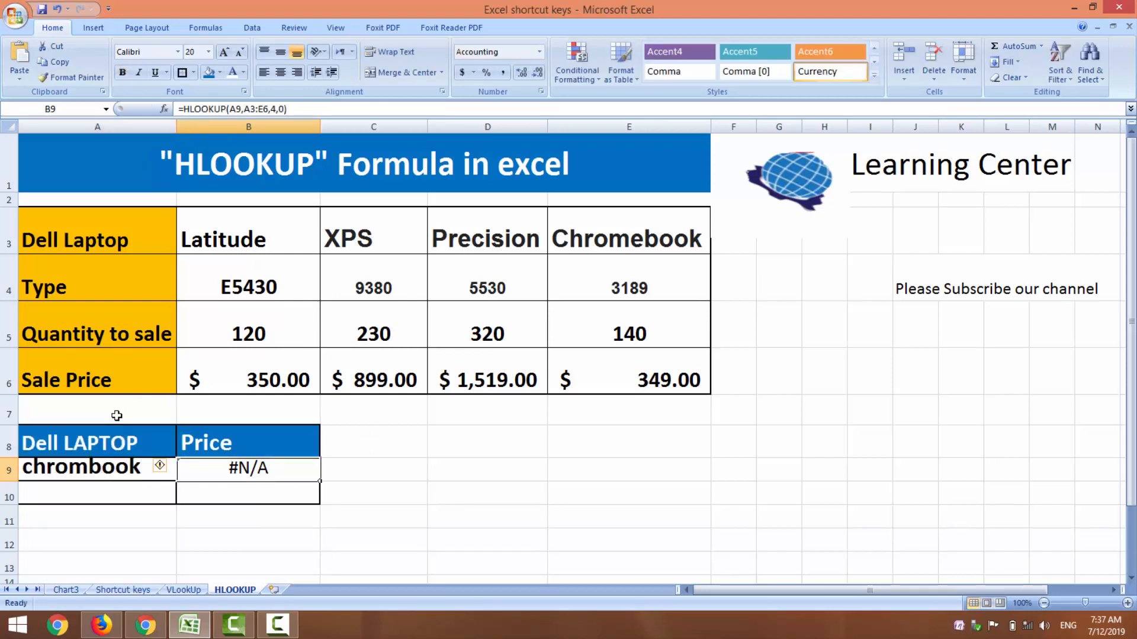
Step: Correct the spelling of the laptop name in A9 to "chromebook"
left_click(87, 470)
double_click(87, 470)
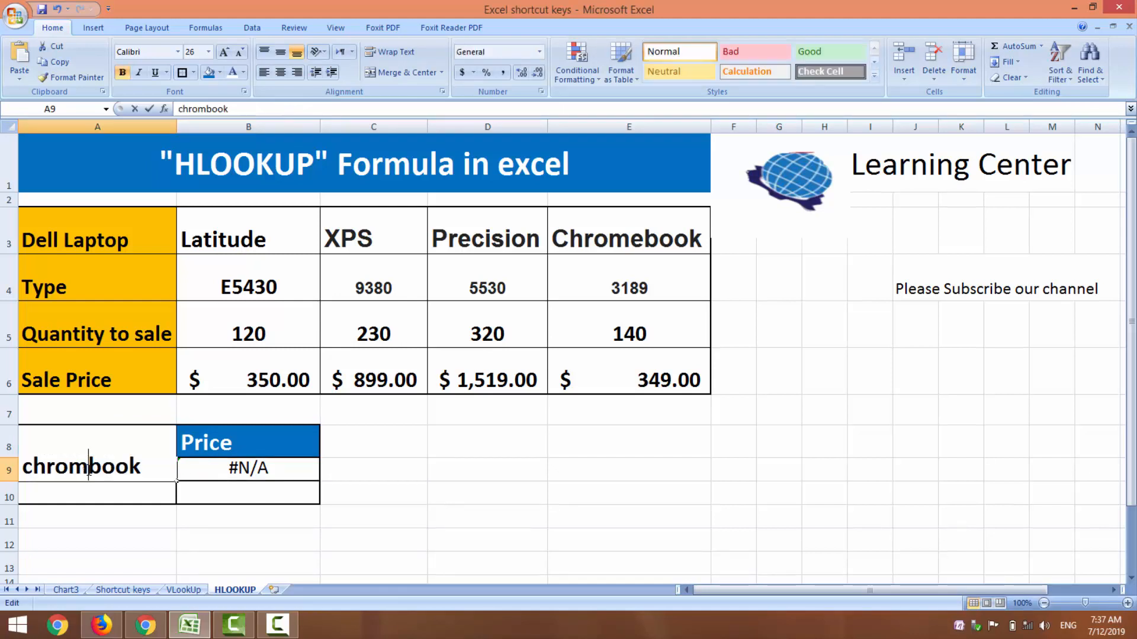
type("3")
key("BackSpace")
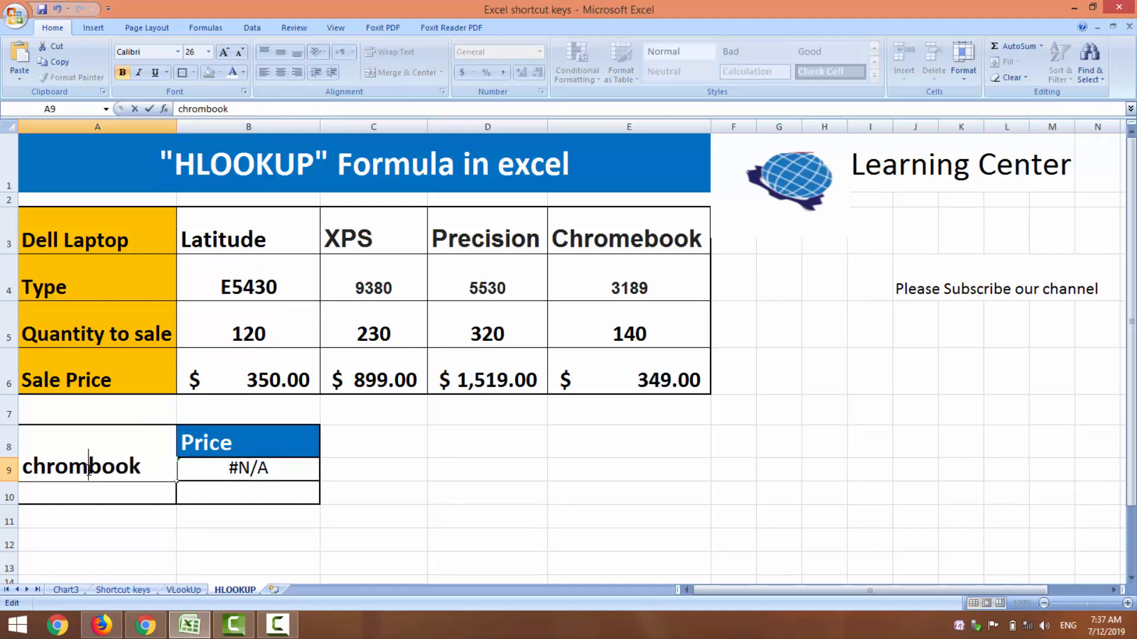
type("e")
left_click(303, 525)
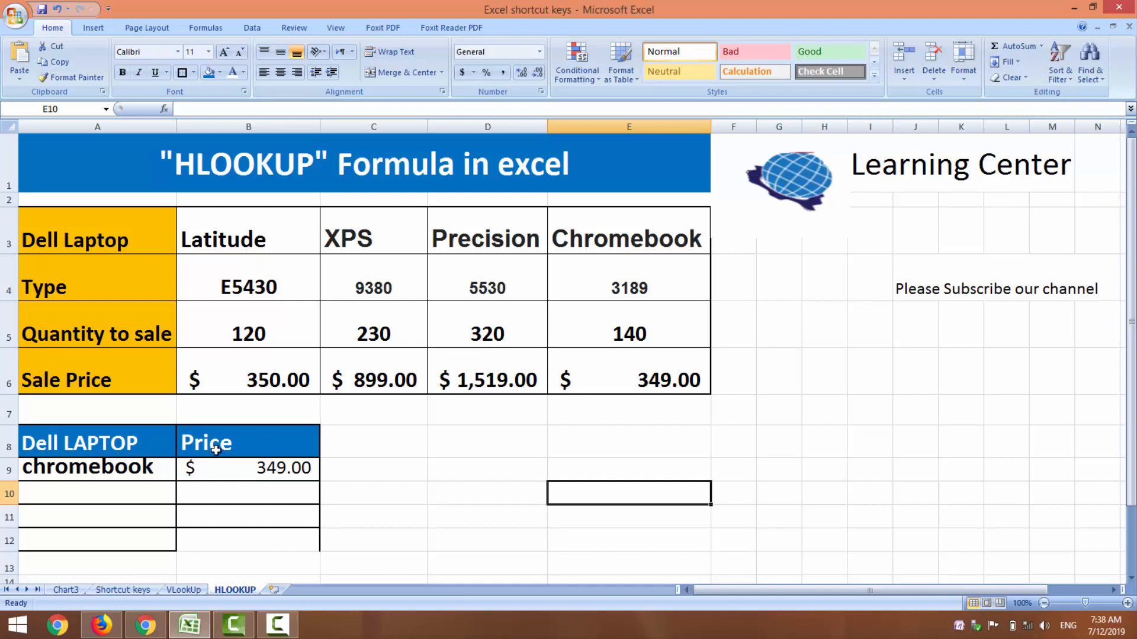
Step: Replace the laptop name in A9 with a copy of Latitude from B3
left_click(260, 238)
key("ctrl+c")
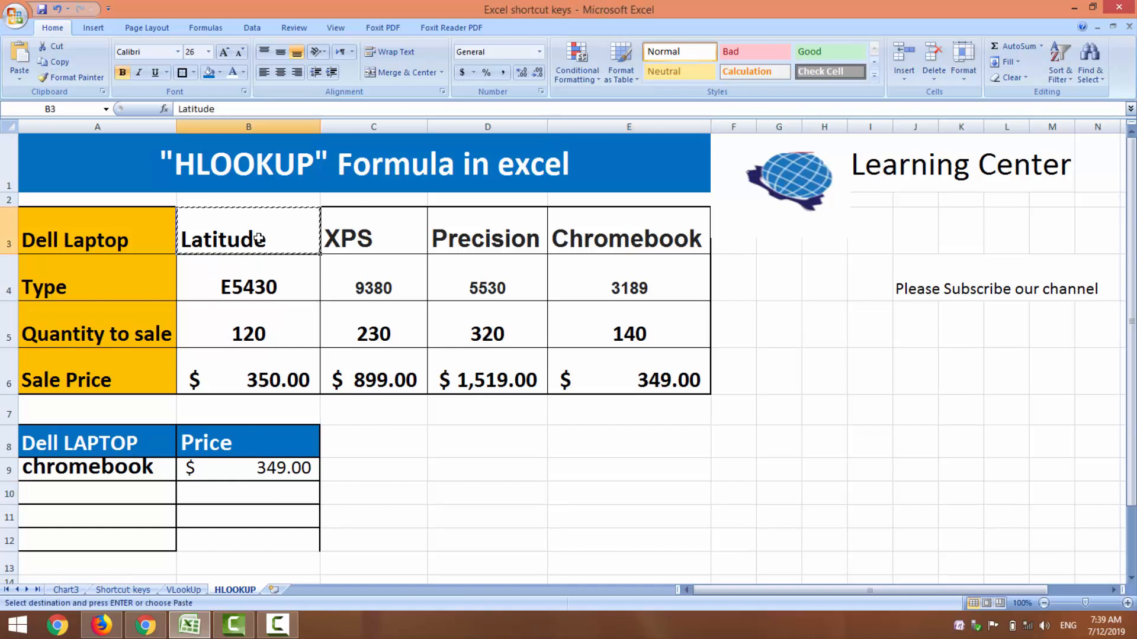
left_click(117, 466)
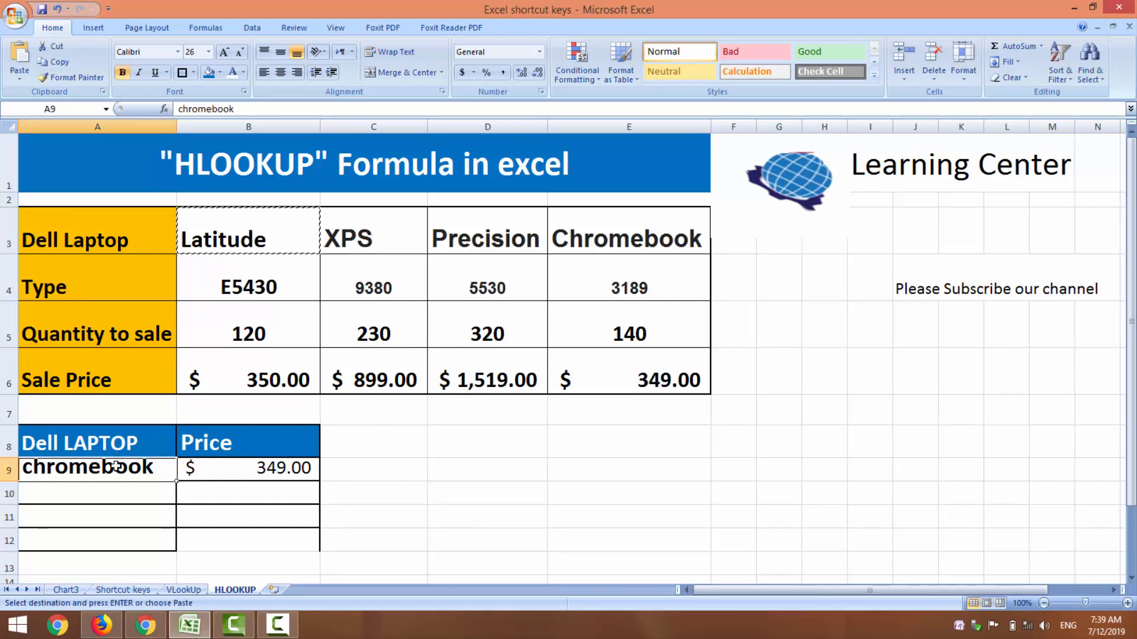
key("ctrl+v")
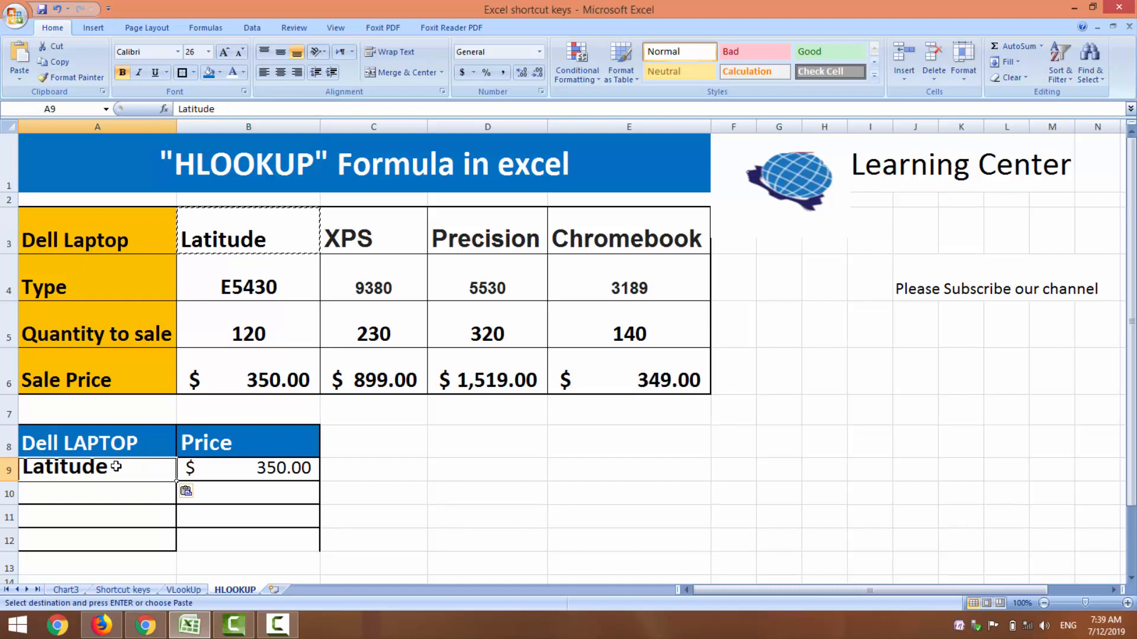
left_click(402, 501)
key("Escape")
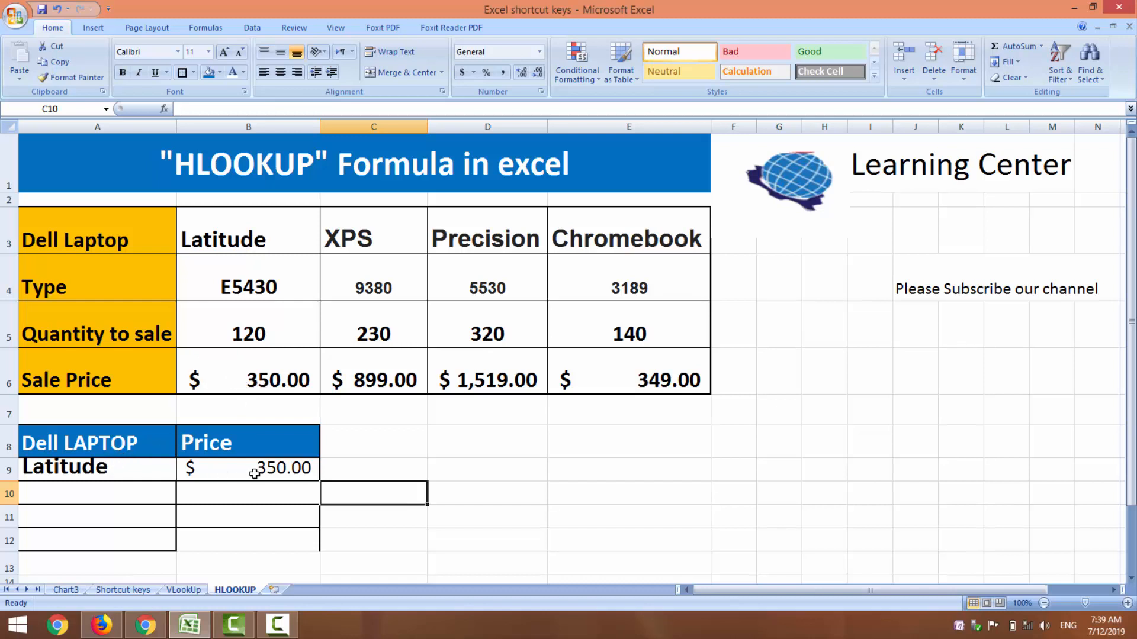
Step: Replace the laptop name in A9 with a copy of XPS from C3
left_click(370, 245)
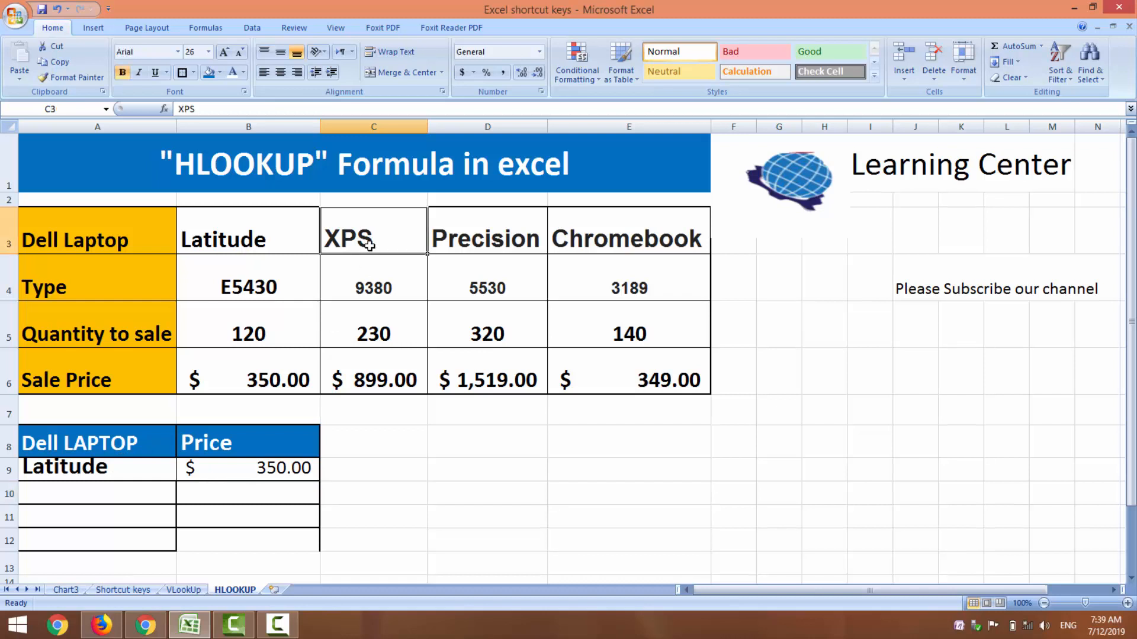
key("ctrl+c")
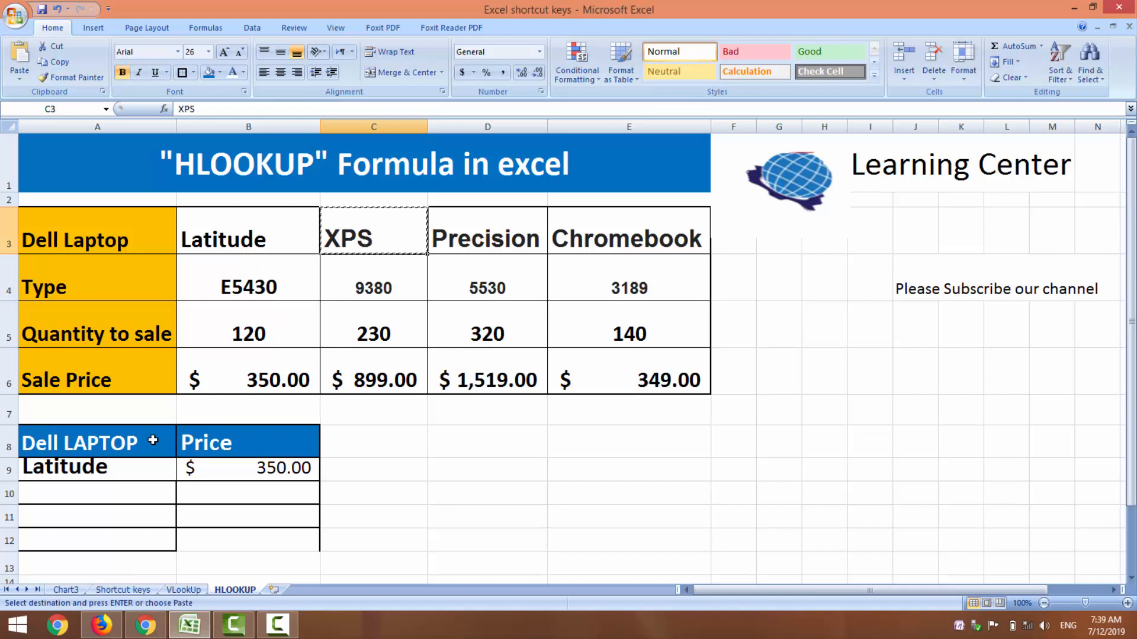
left_click(120, 468)
key("ctrl+v")
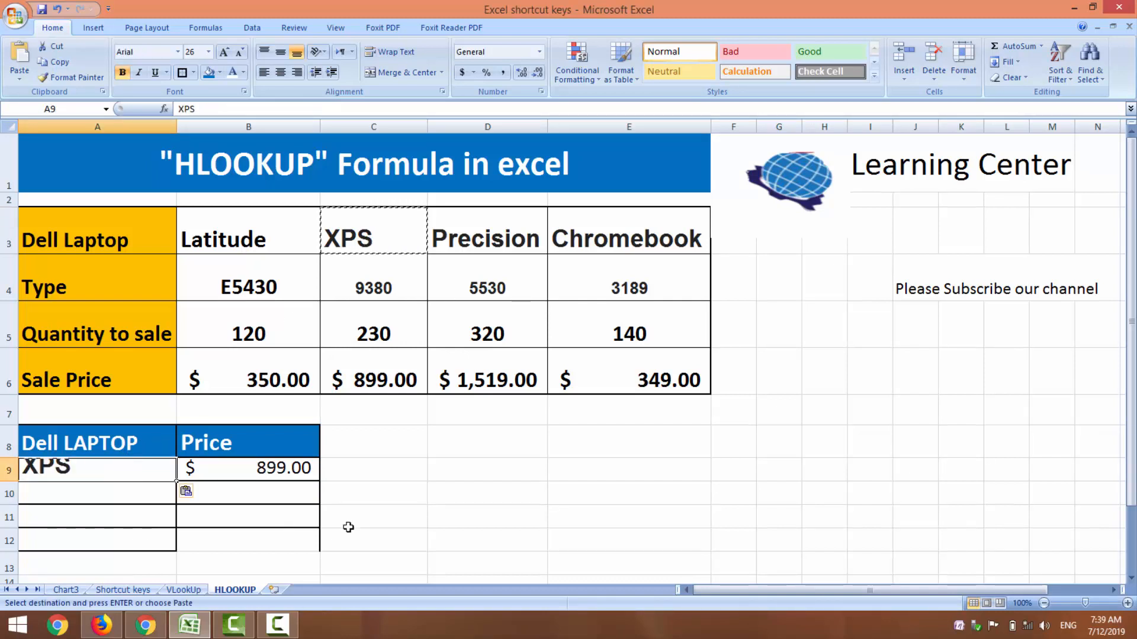
left_click(542, 520)
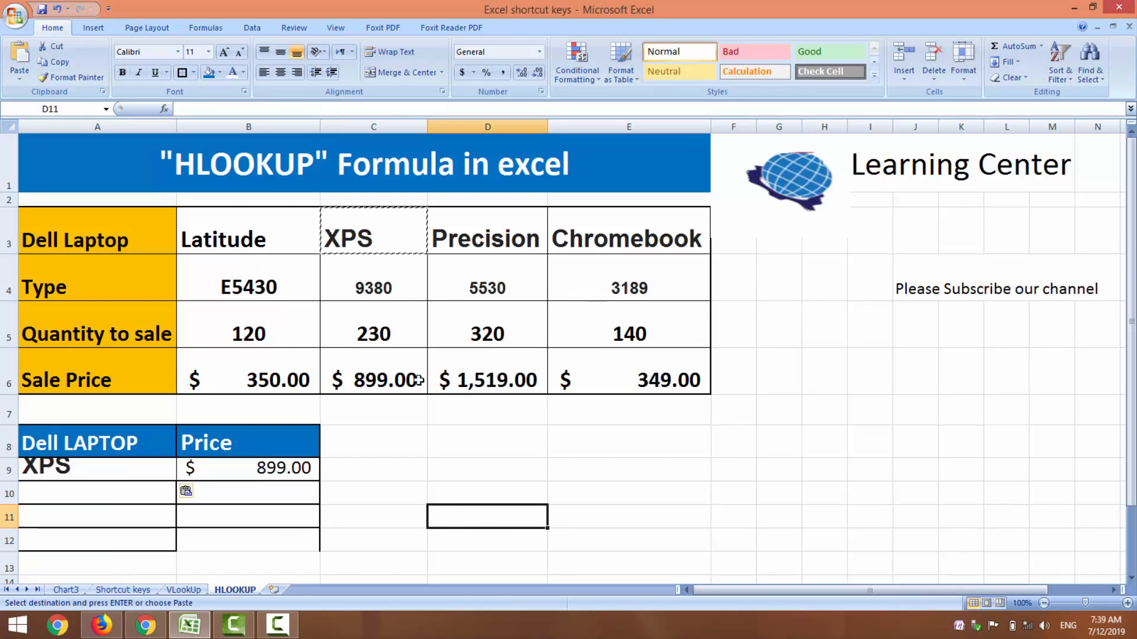
Step: Replace the laptop name in A9 with a copy of Precision from D3
left_click(500, 240)
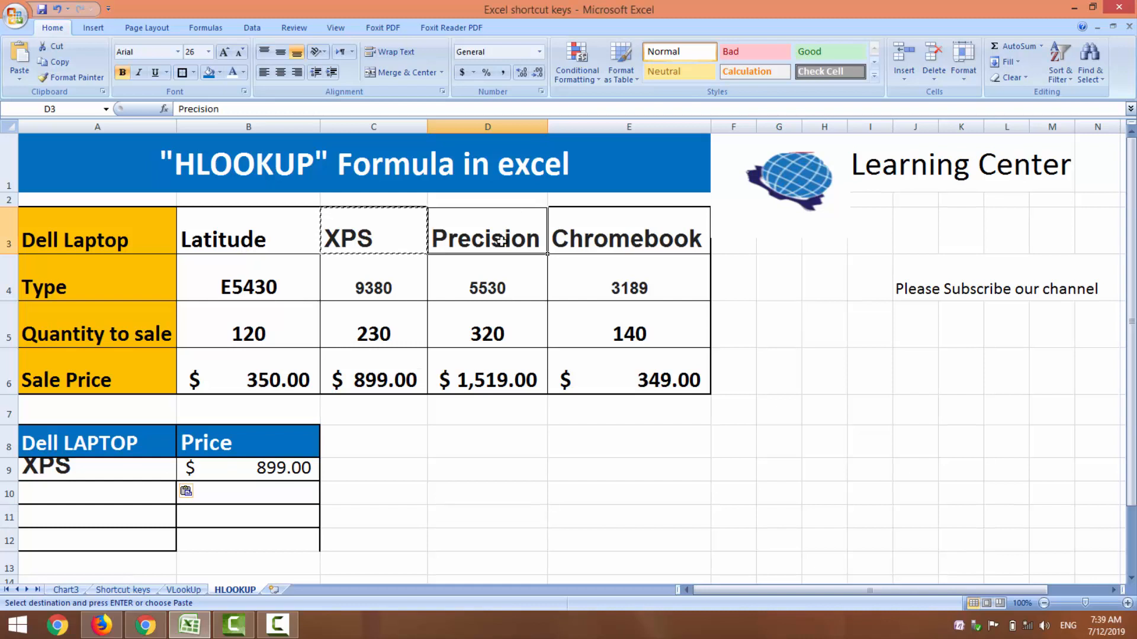
key("ctrl+c")
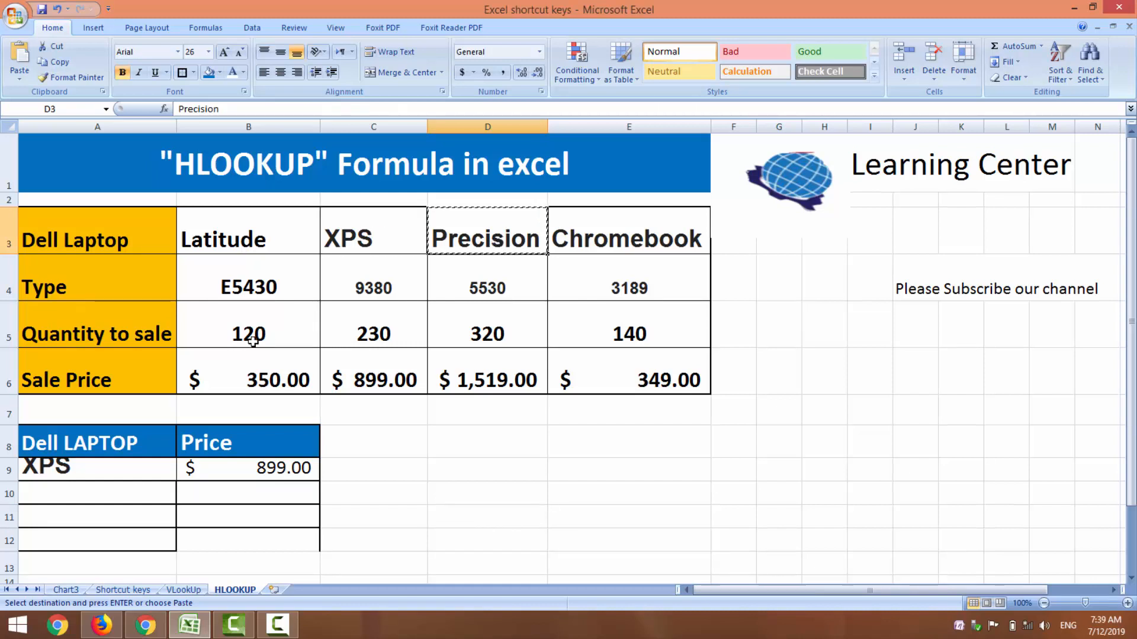
left_click(107, 470)
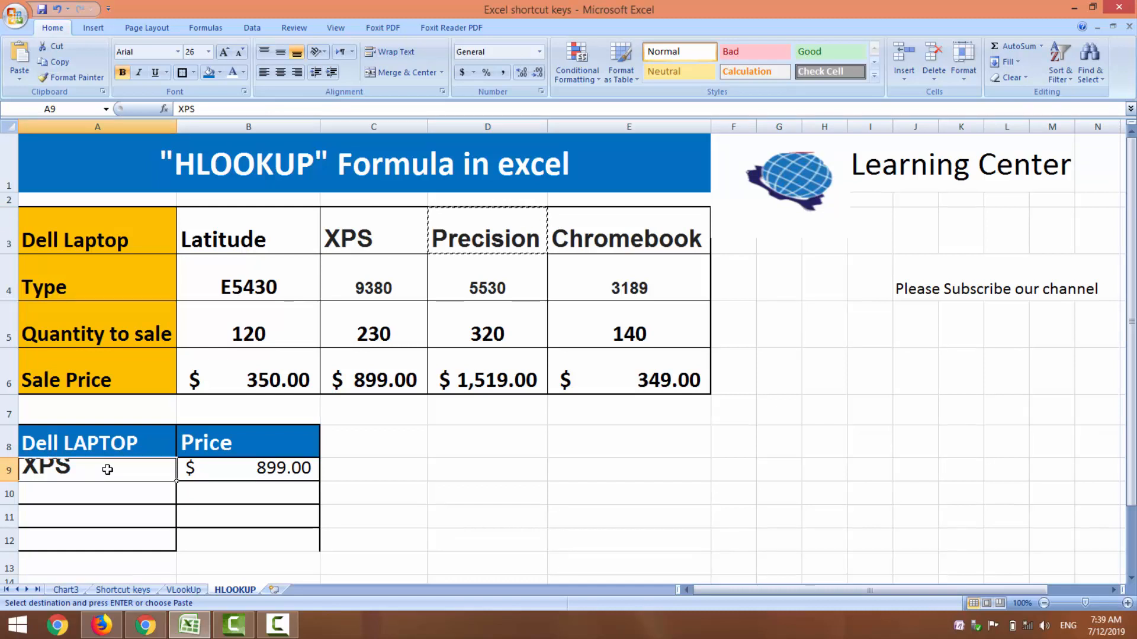
key("ctrl+v")
key("Right")
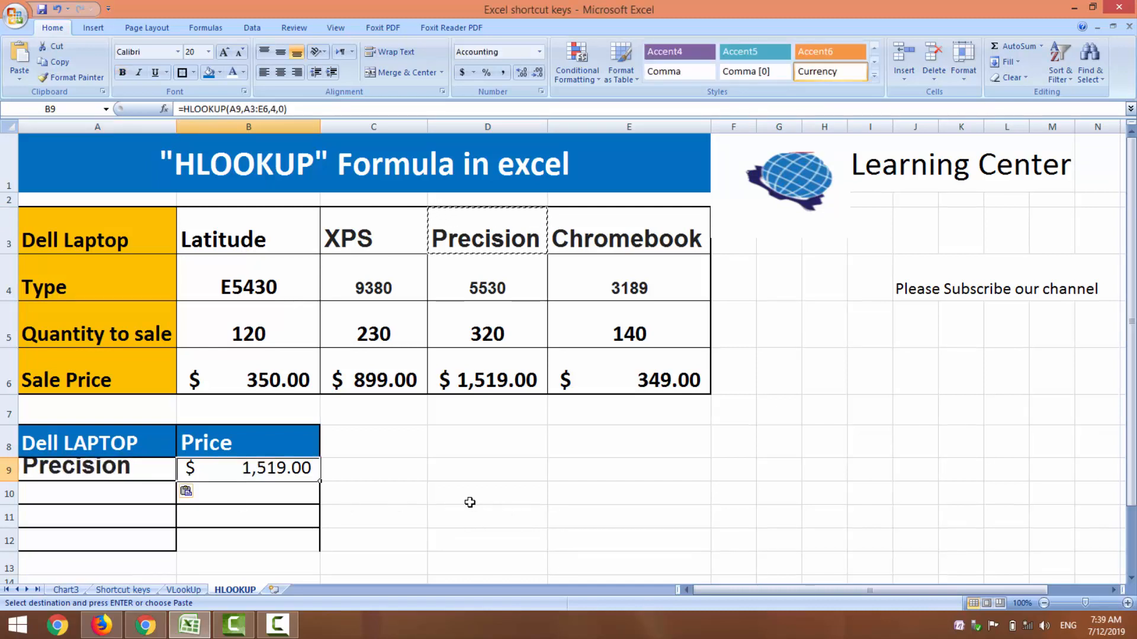
key("Escape")
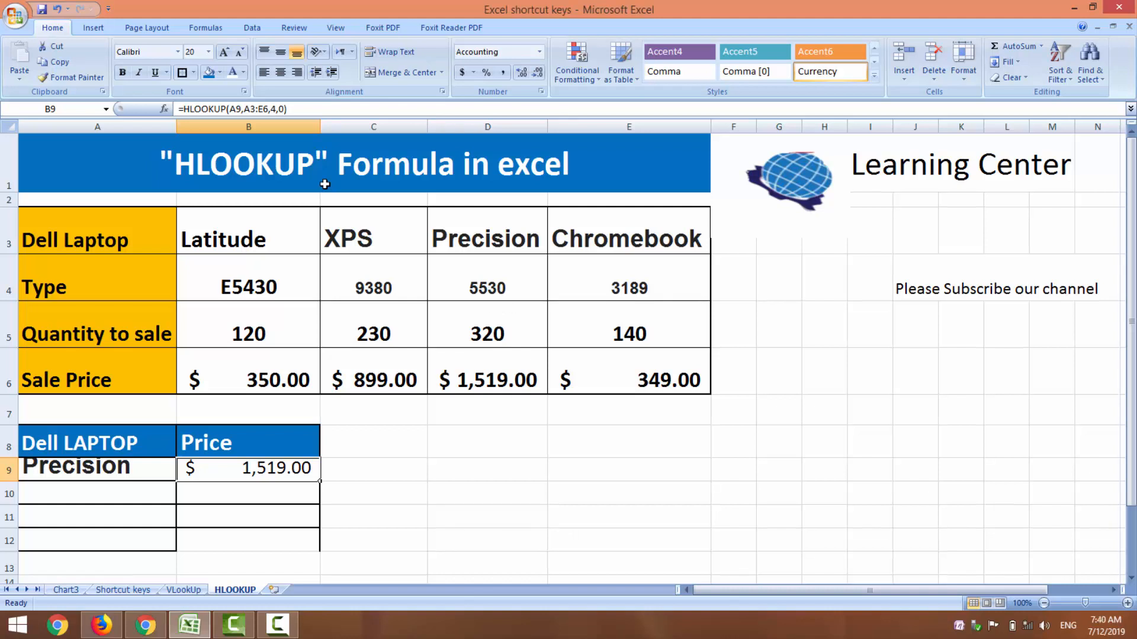
left_click(287, 125)
left_click(527, 494)
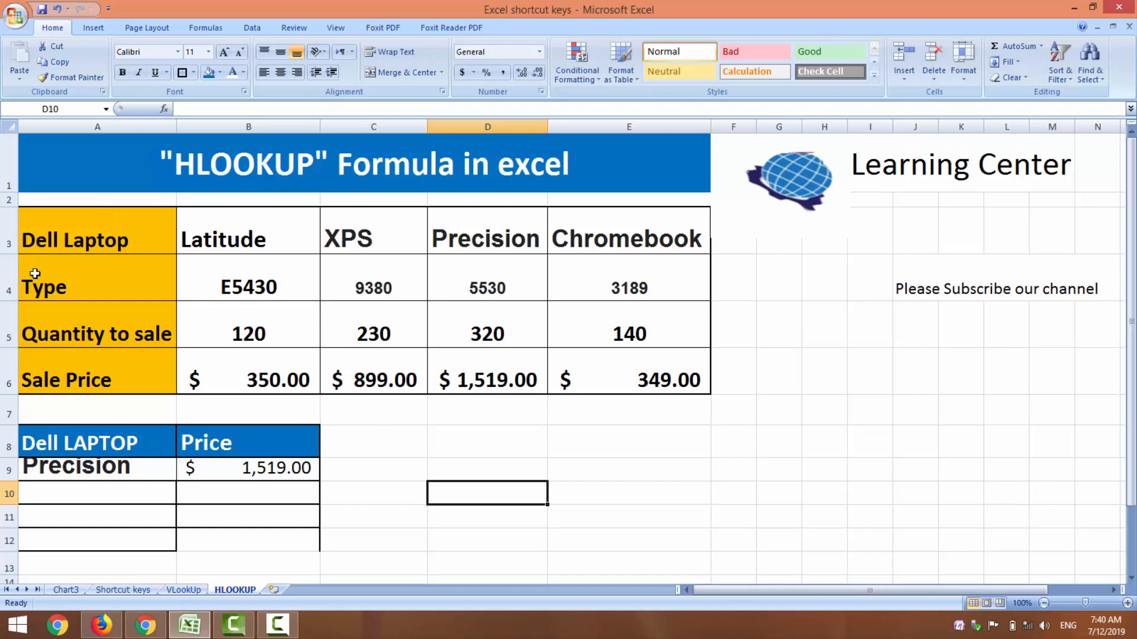
left_click(21, 278)
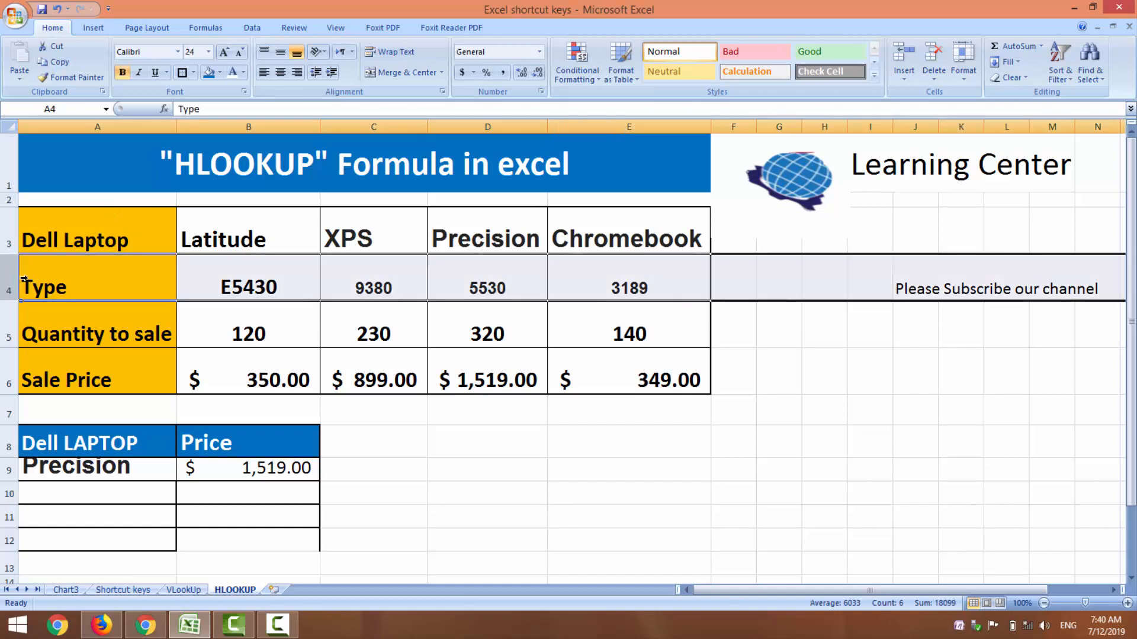
left_click(513, 456)
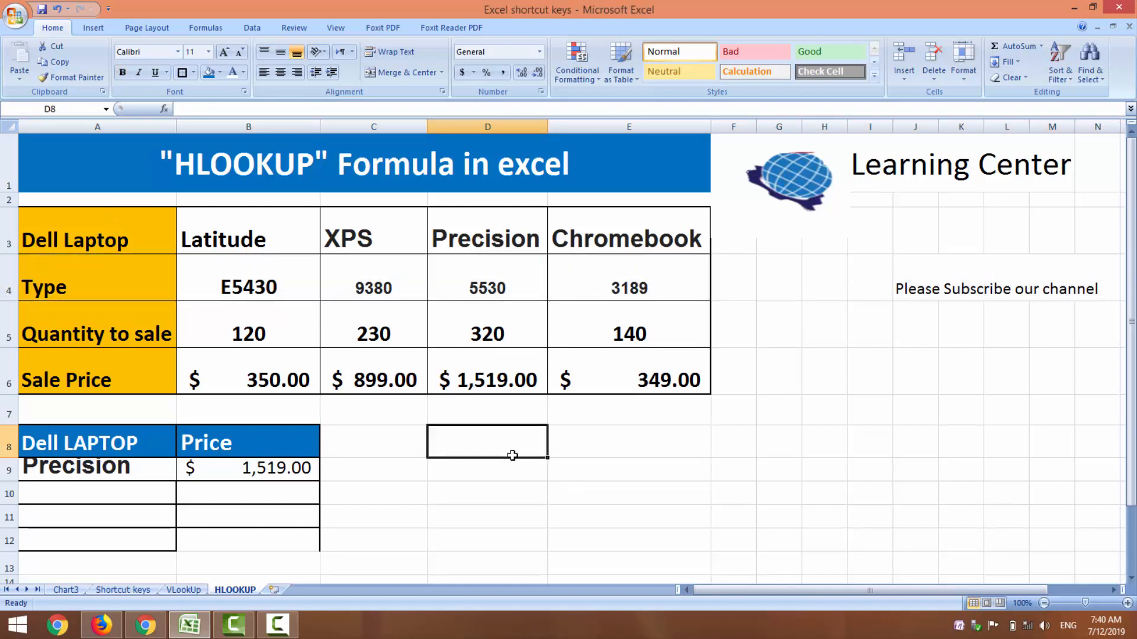
left_click(841, 489)
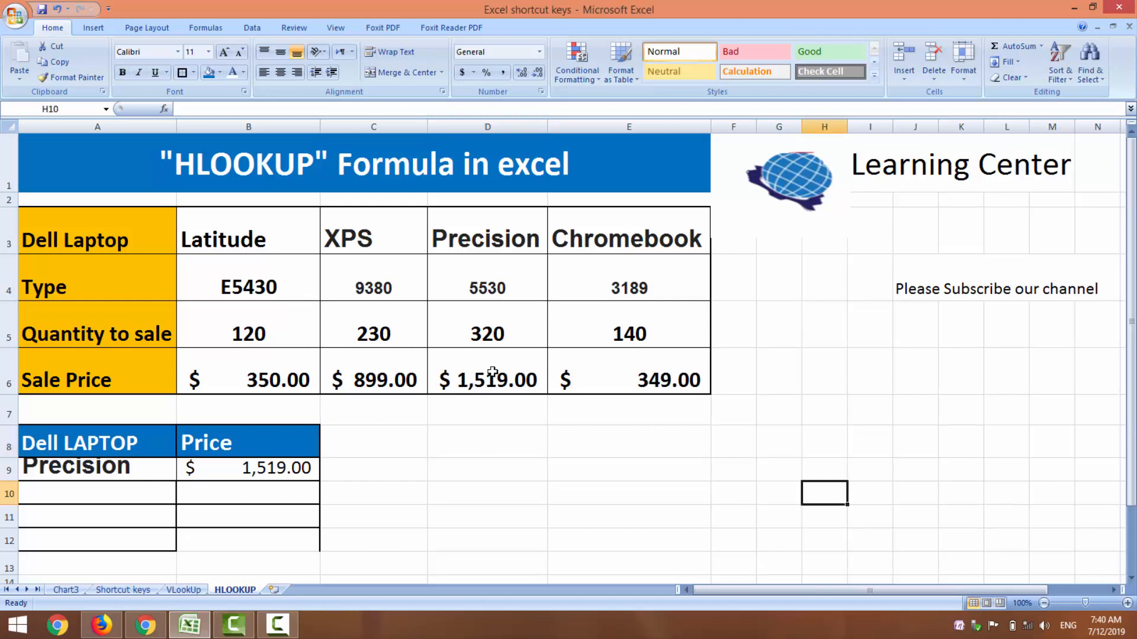